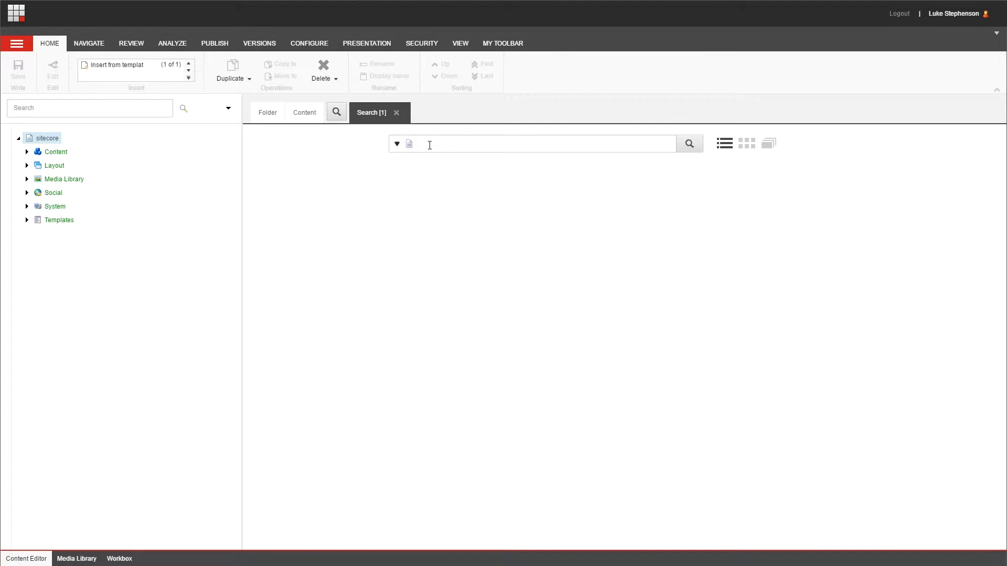
Search the whole content tree for 'office' and review its 58 results.
type("office")
key("Return")
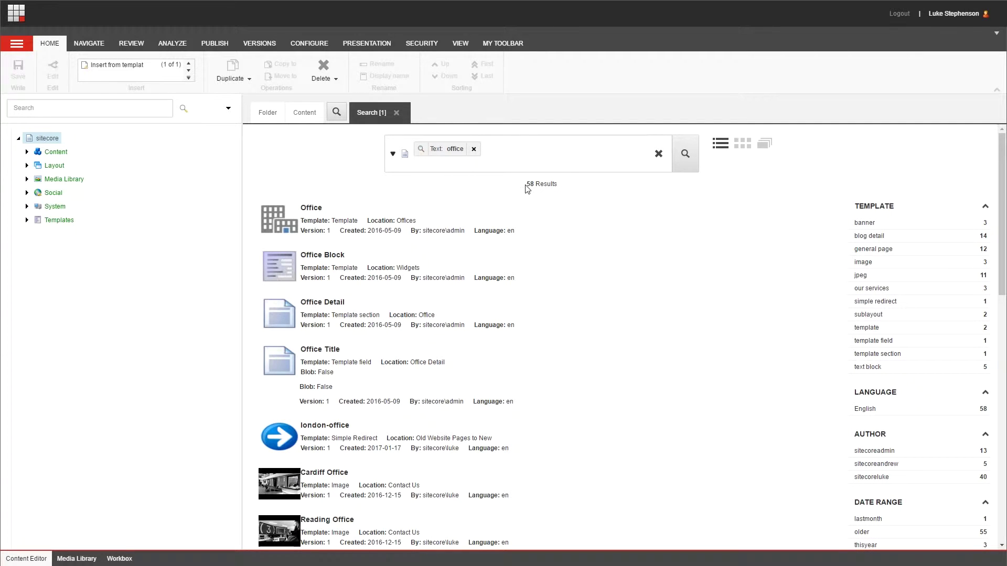
left_click_drag(525, 185, 561, 186)
scroll(564, 268, "down", 10)
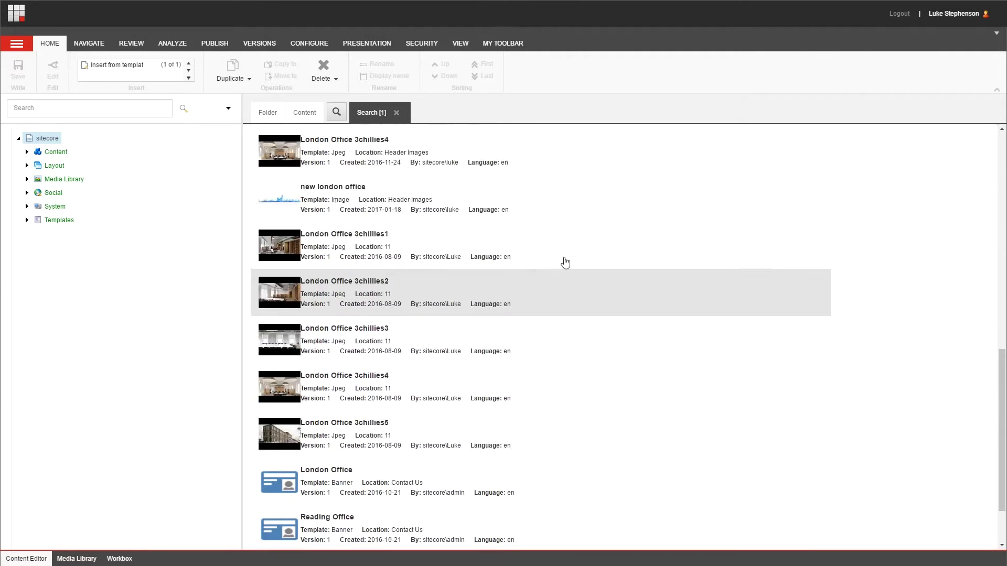
scroll(565, 263, "up", 10)
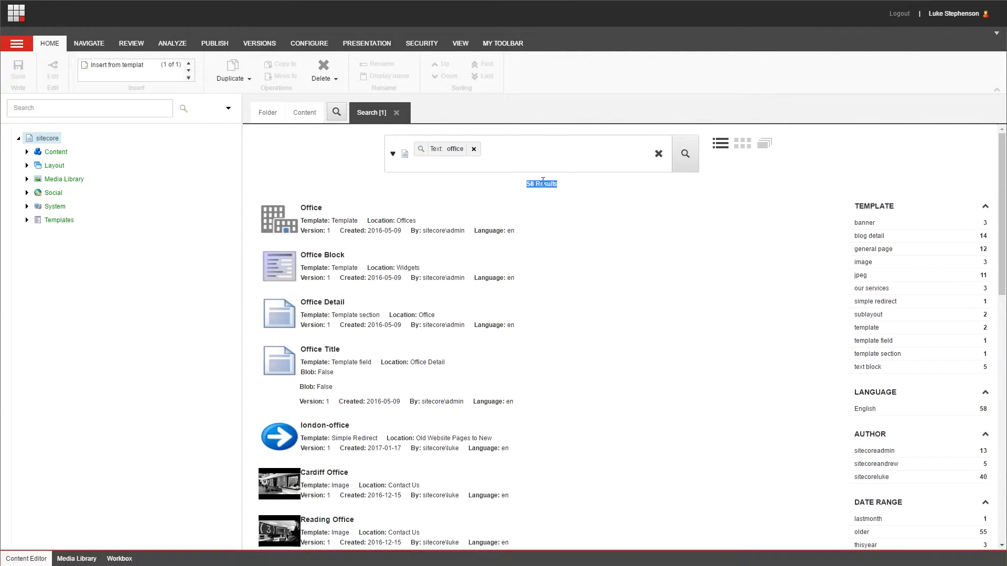
left_click(529, 160)
Add 'building' beside 'office' as a second search term, growing results to 90.
type("building")
key("Return")
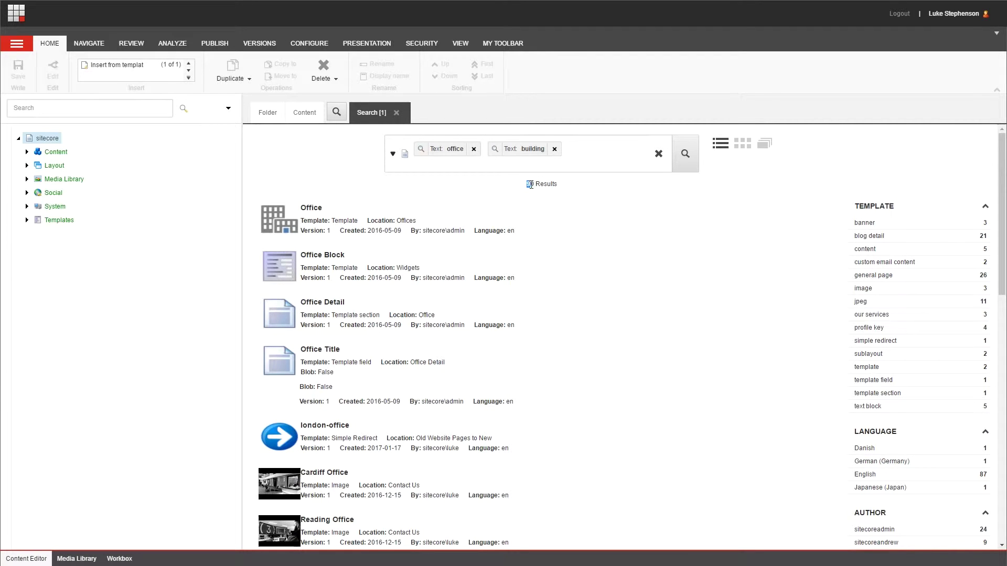
left_click_drag(525, 184, 562, 190)
left_click(576, 161)
Add 'cardiff' as a third term, giving 110 results led by Cardiff Office items.
type("cardiff")
key("Return")
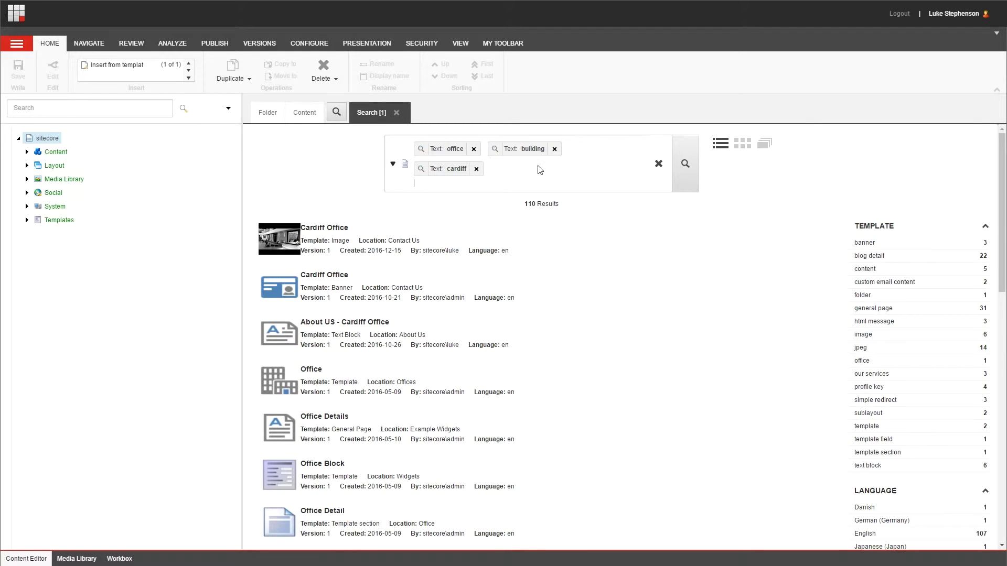
left_click_drag(524, 204, 566, 205)
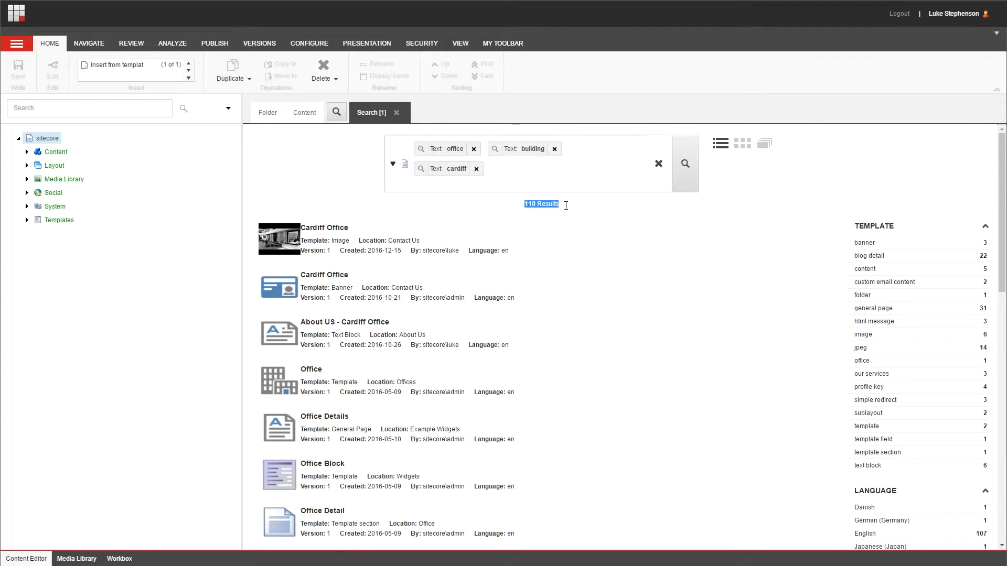
Switch the cardiff term to exclude and rerun the search, leaving 77 results.
left_click(421, 168)
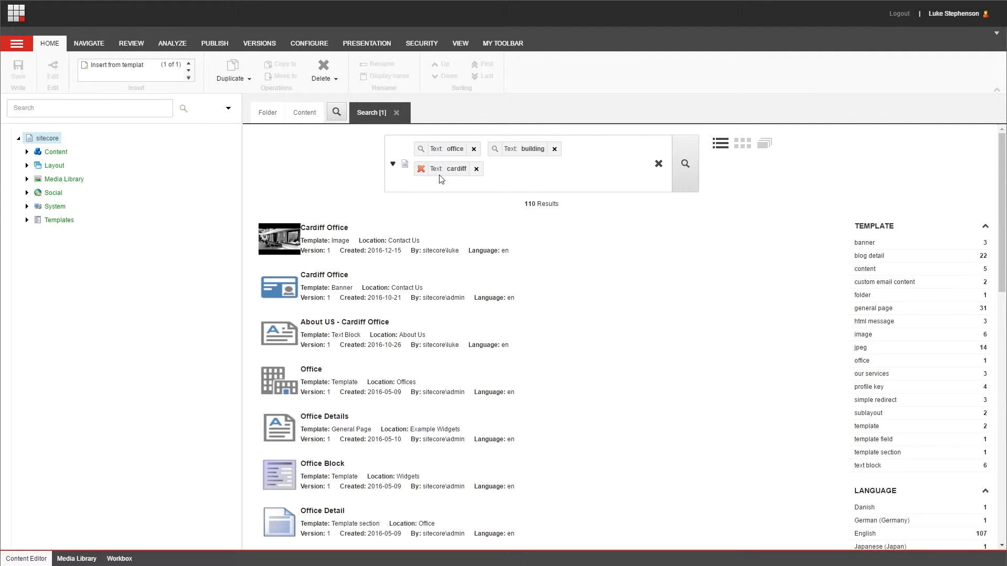
left_click(685, 166)
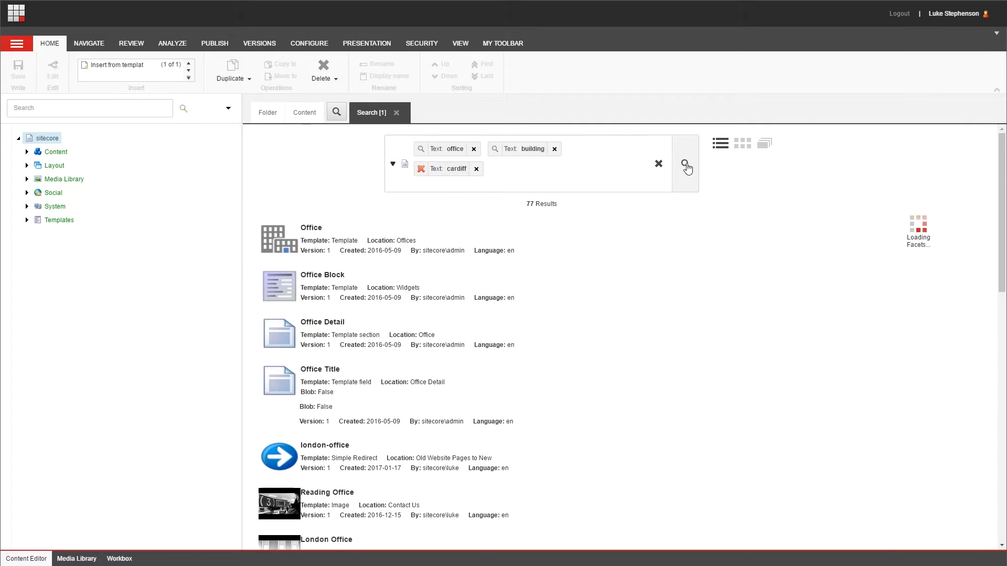
left_click_drag(534, 204, 527, 205)
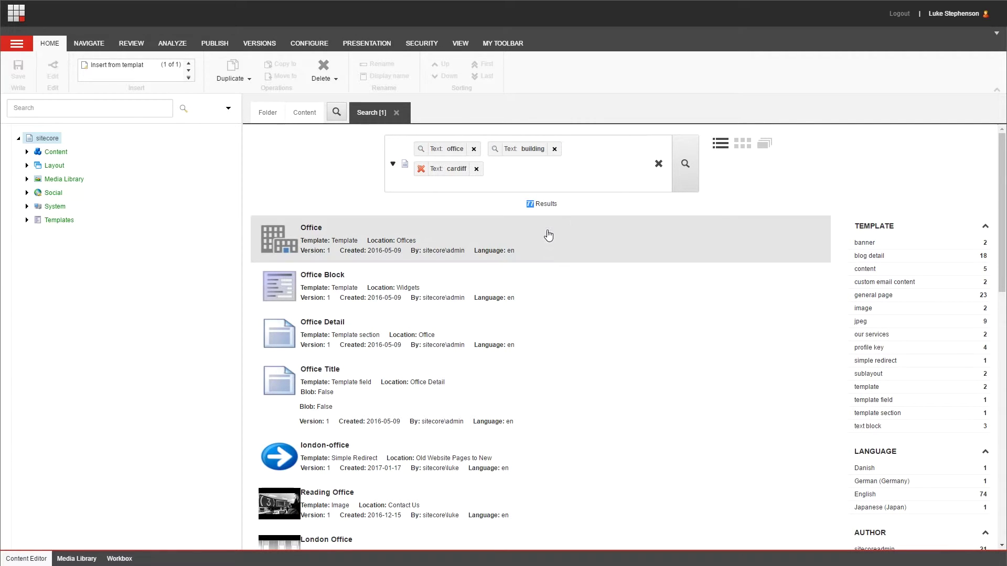
left_click(591, 206)
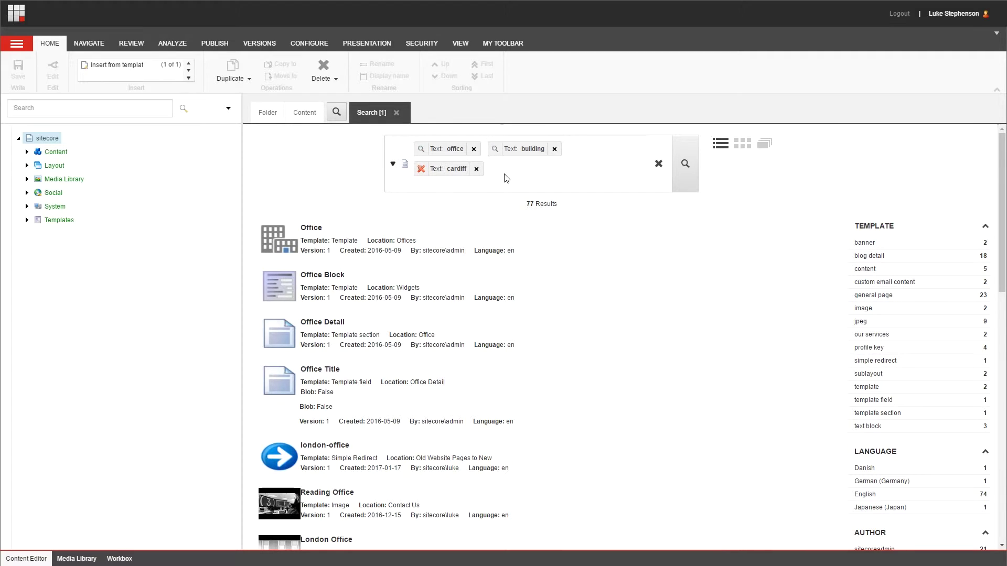
Switch the cardiff term to must-include and rerun, narrowing results to 13 Cardiff matches.
left_click(423, 173)
left_click(681, 168)
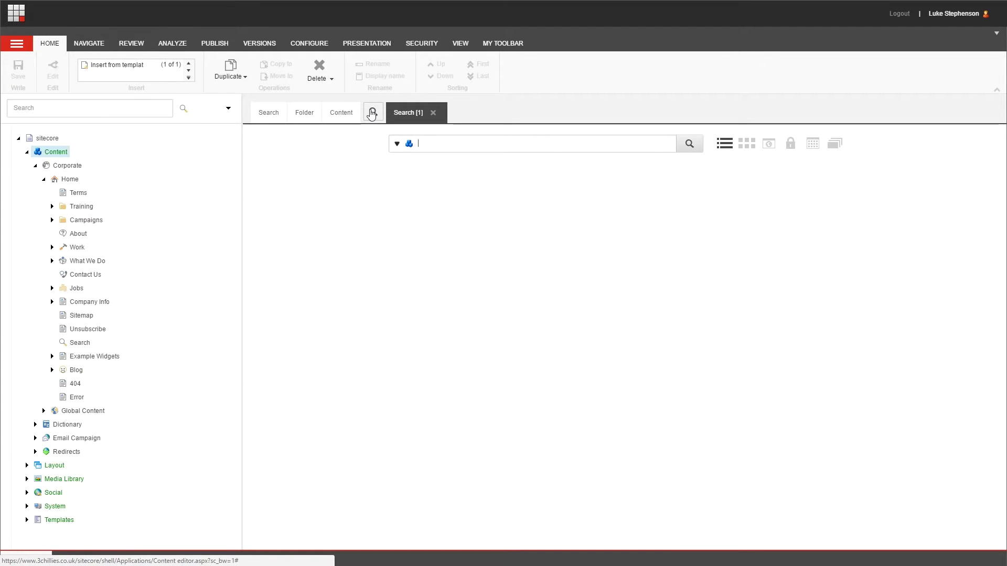
Run the wildcard search 'pe*ion' under Content and scroll through its 53 results.
type("pe*ion")
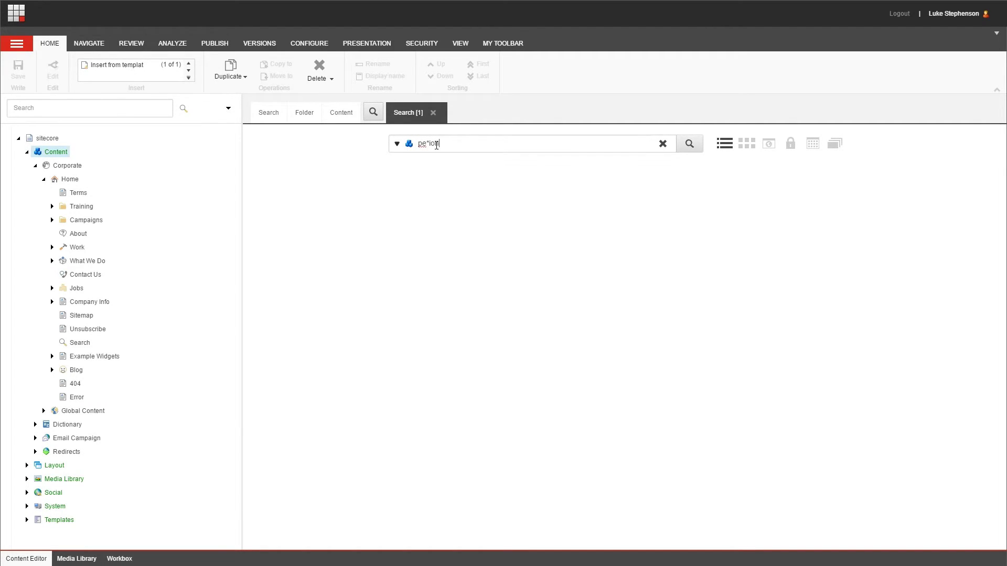
key("Return")
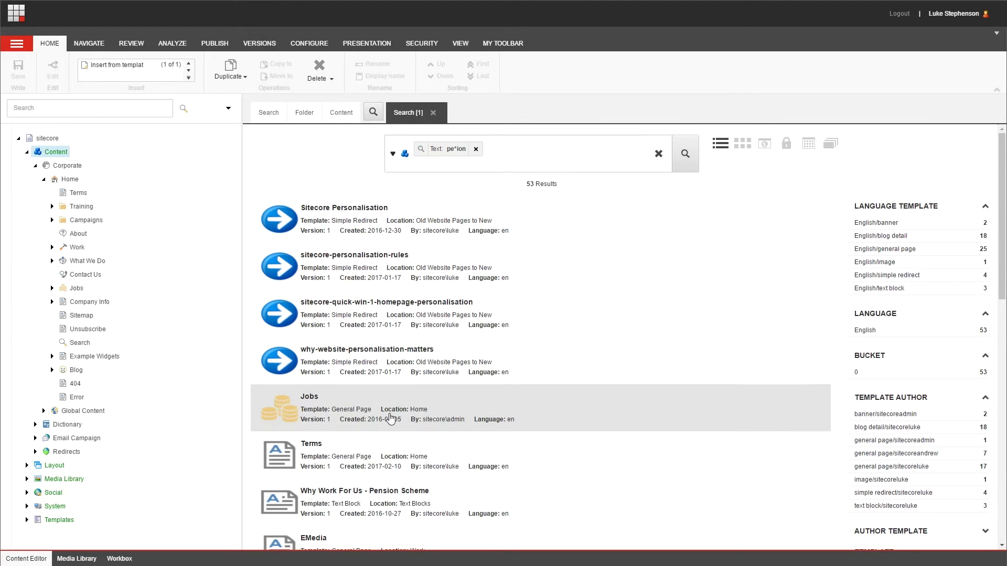
scroll(409, 424, "down", 6)
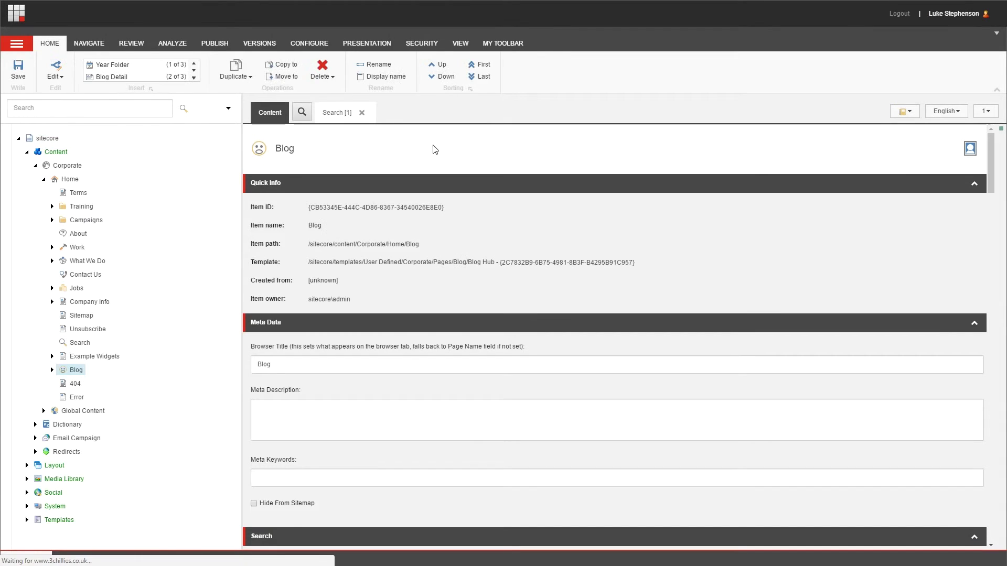
In the Blog-scoped search tab, run a match-all '*' query listing 112 results.
left_click(335, 114)
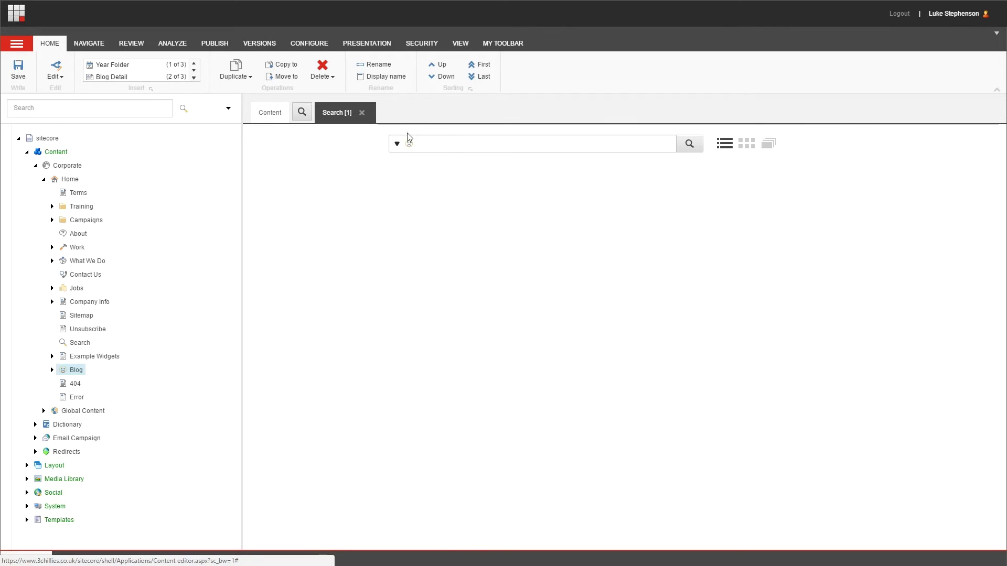
left_click(454, 146)
type("*")
key("Return")
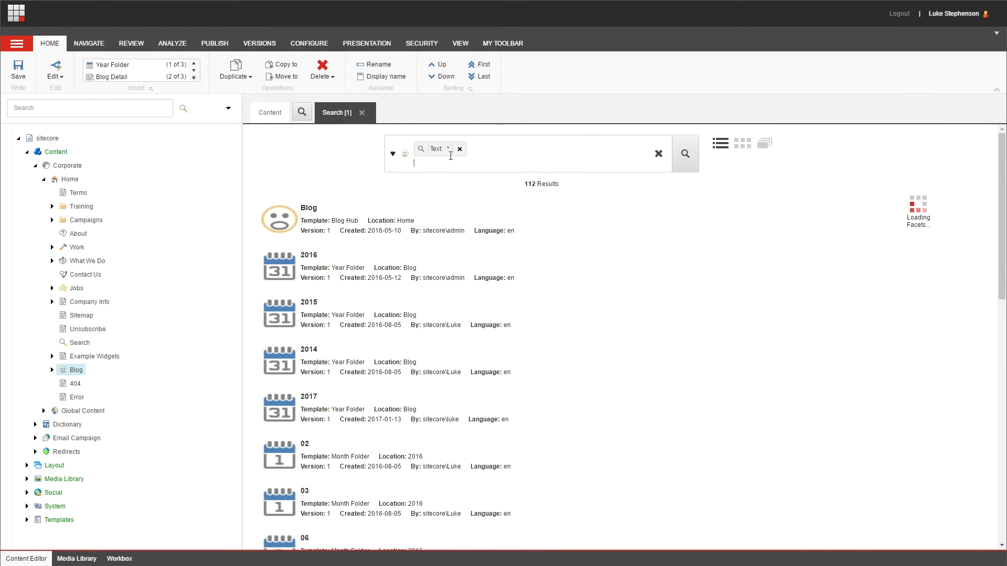
scroll(474, 278, "down", 15)
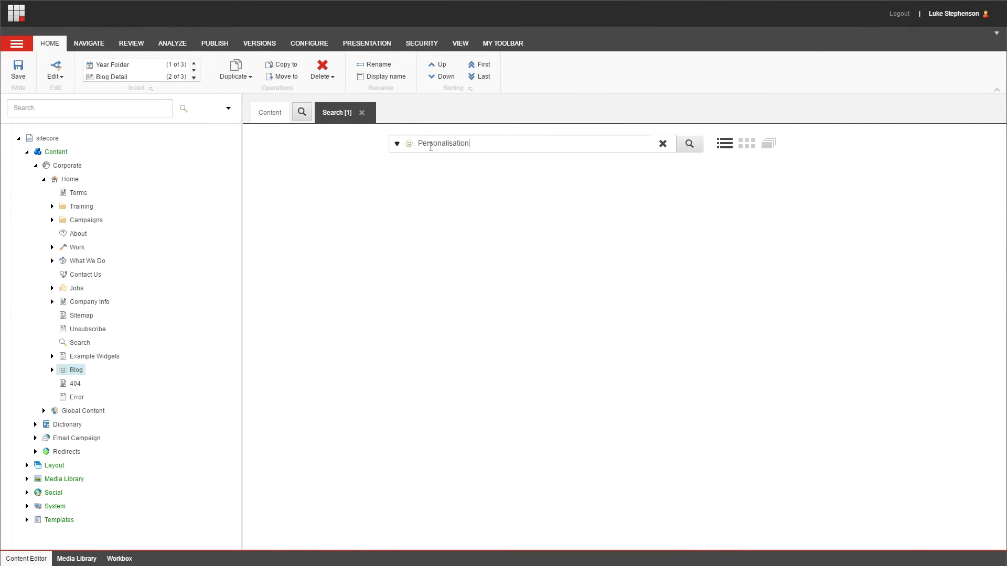
Search Blog for 'Personalisation', then add 'Personalization' as a second term.
key("Return")
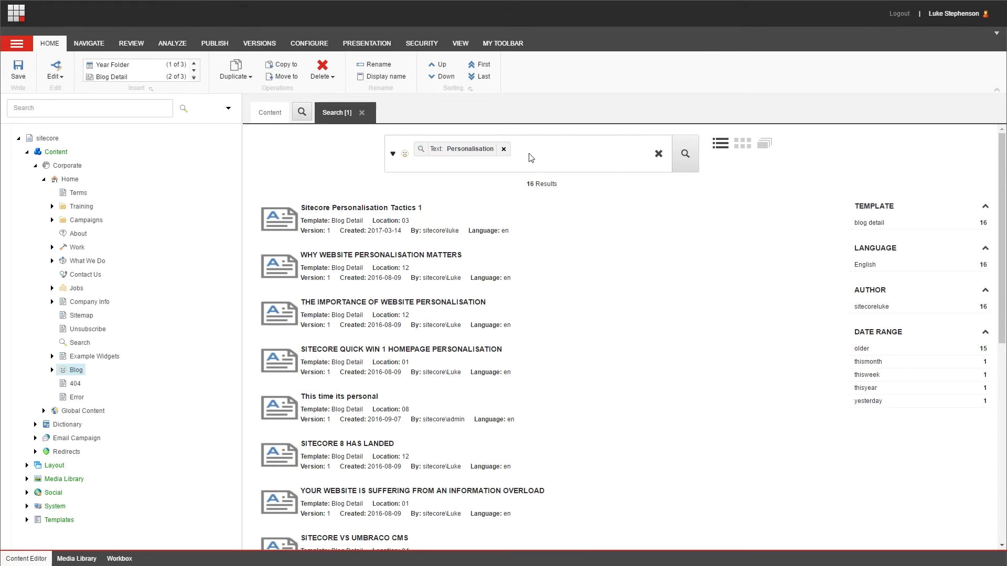
type("Personalization")
key("Return")
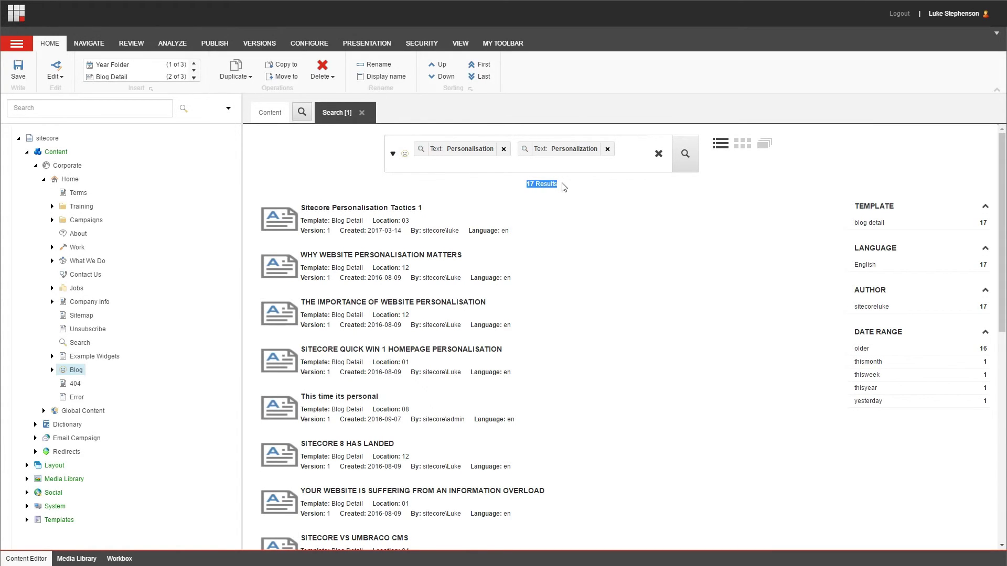
Replace both terms with the single wildcard 'Personali?ation', returning 17 results.
left_click(658, 154)
type("Personali?ation")
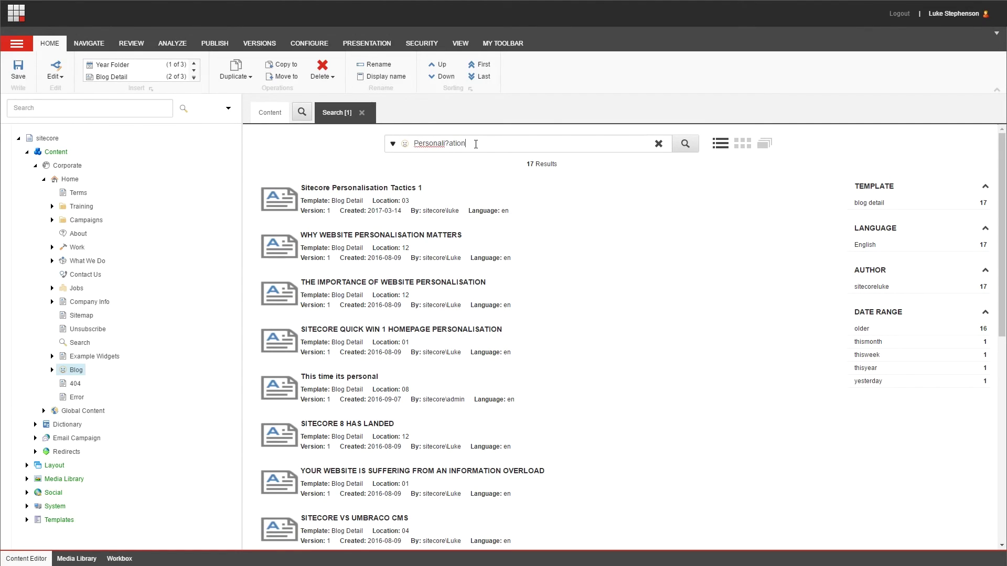
key("Return")
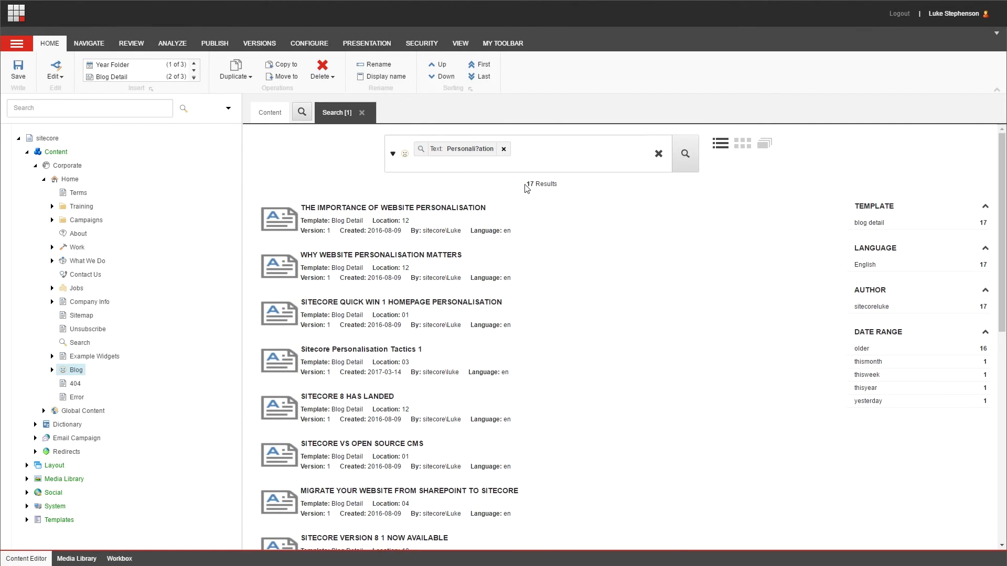